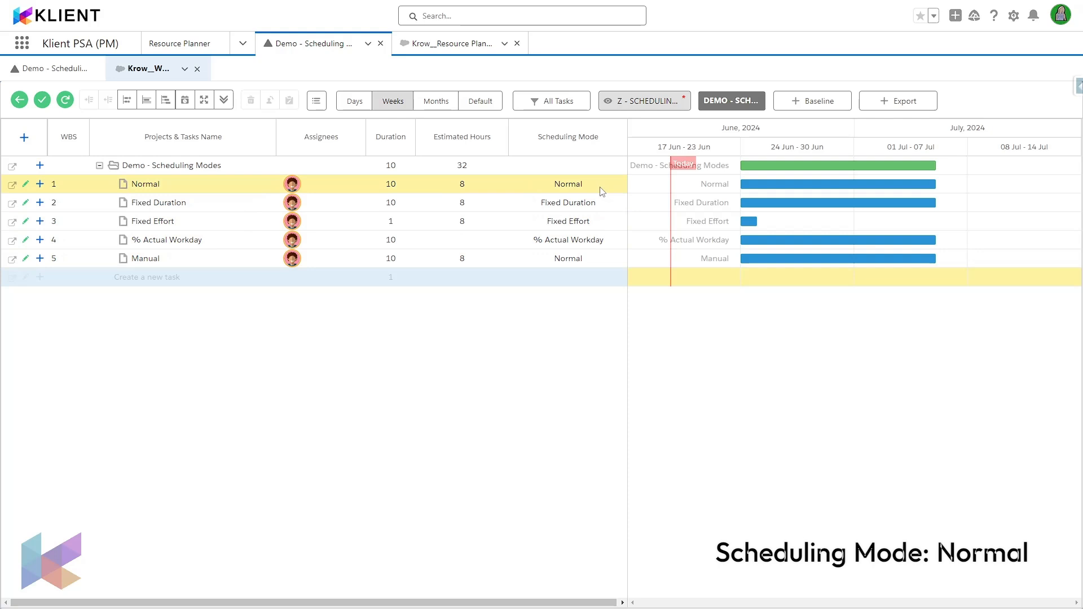
Step: Check the Normal task's schedule details and book 8 total hours for it in the resource planner from 09/07/2024 to 12/07/2024
left_click(292, 184)
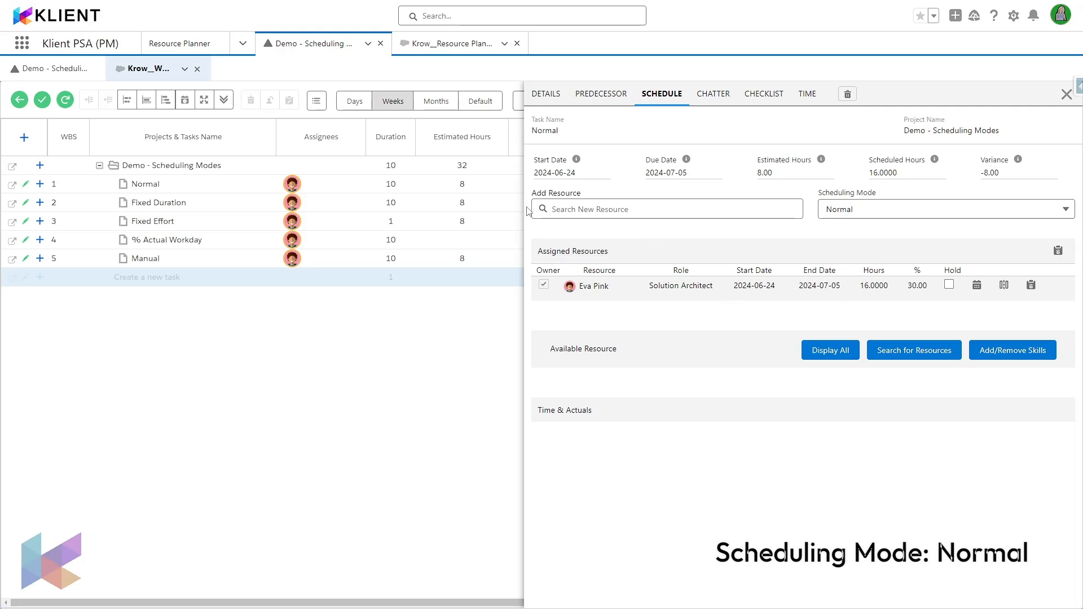
left_click(462, 53)
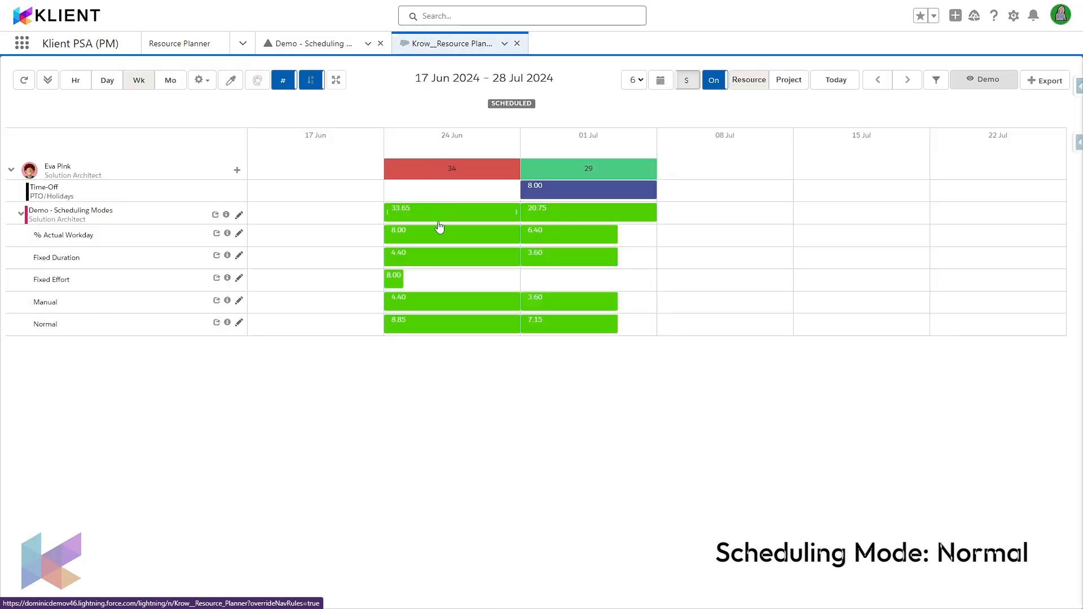
left_click_drag(688, 331, 754, 326)
left_click(418, 420)
type("8")
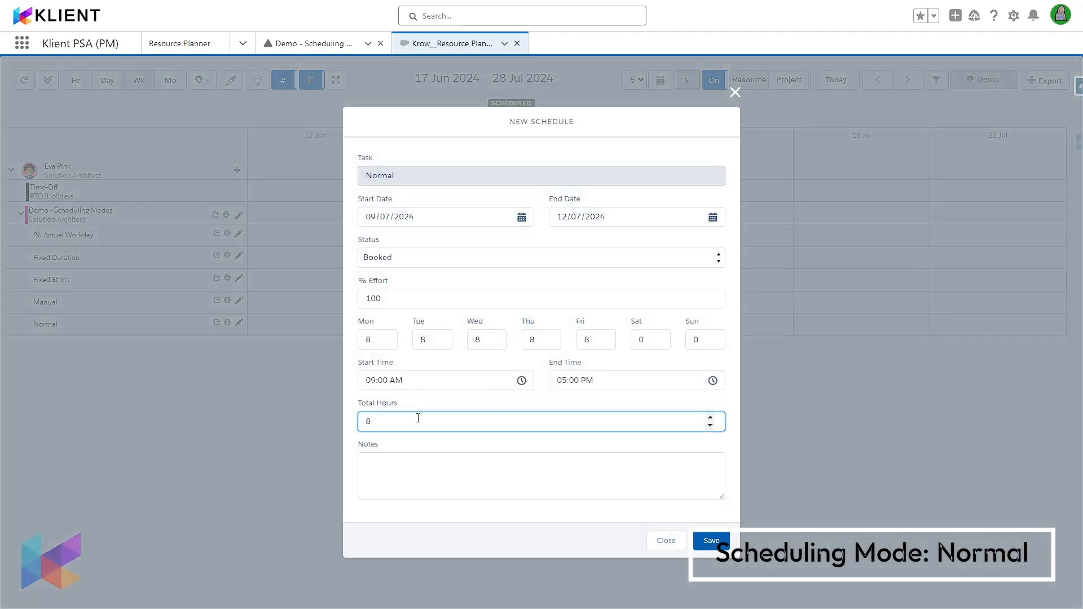
left_click(707, 541)
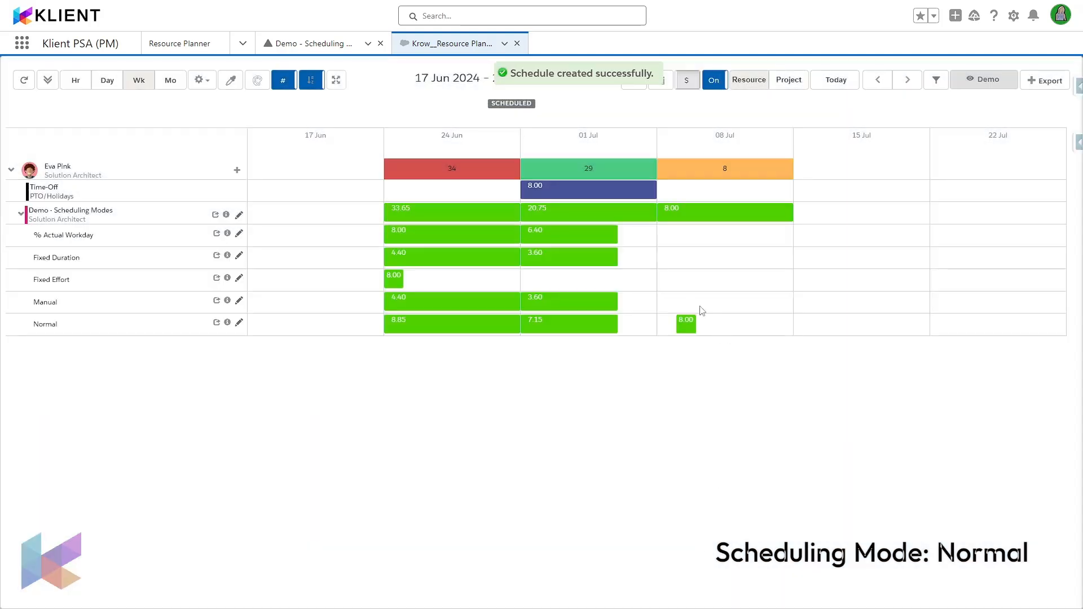
Step: Refresh the project's Gantt data and close the Normal task's details to review its duration
left_click(332, 43)
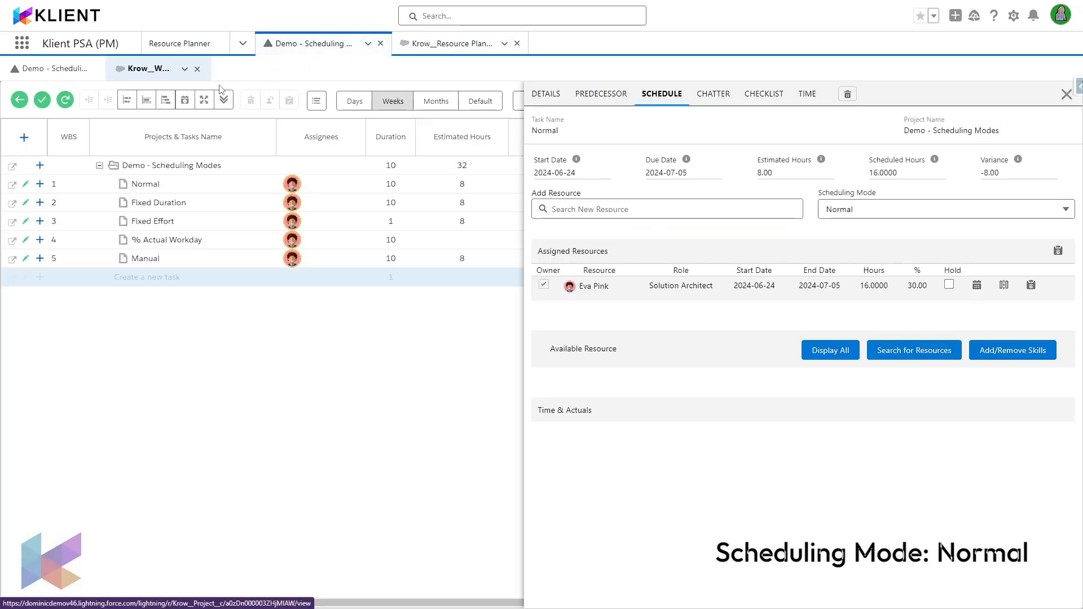
left_click(66, 102)
left_click(1066, 95)
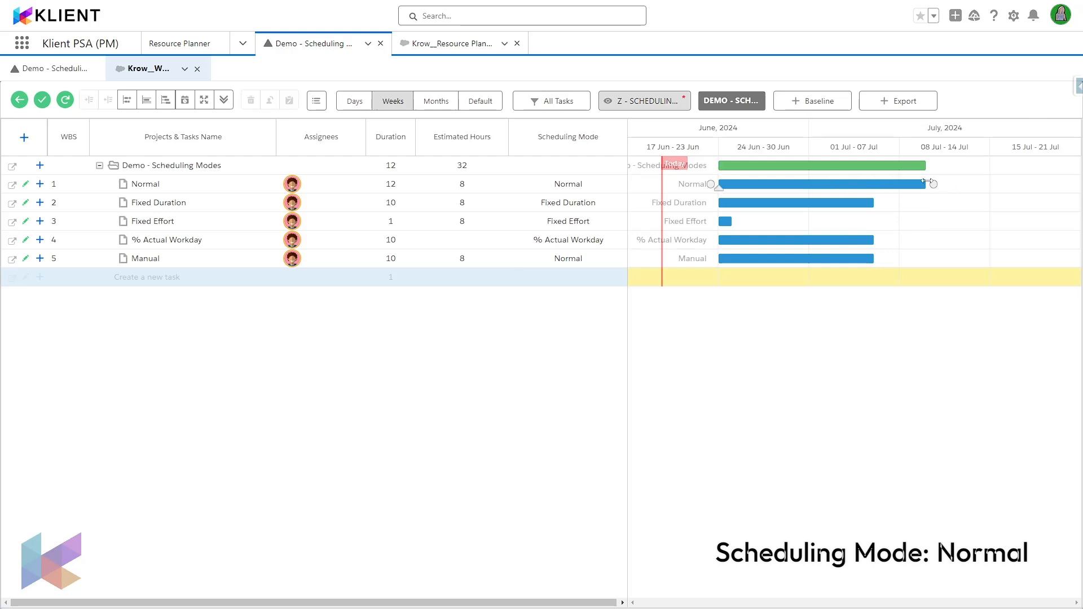
Step: Delete the Normal task's 8-hour schedule in the week of 08 Jul from the resource planner and return to the project Gantt
left_click(471, 45)
left_click(687, 326)
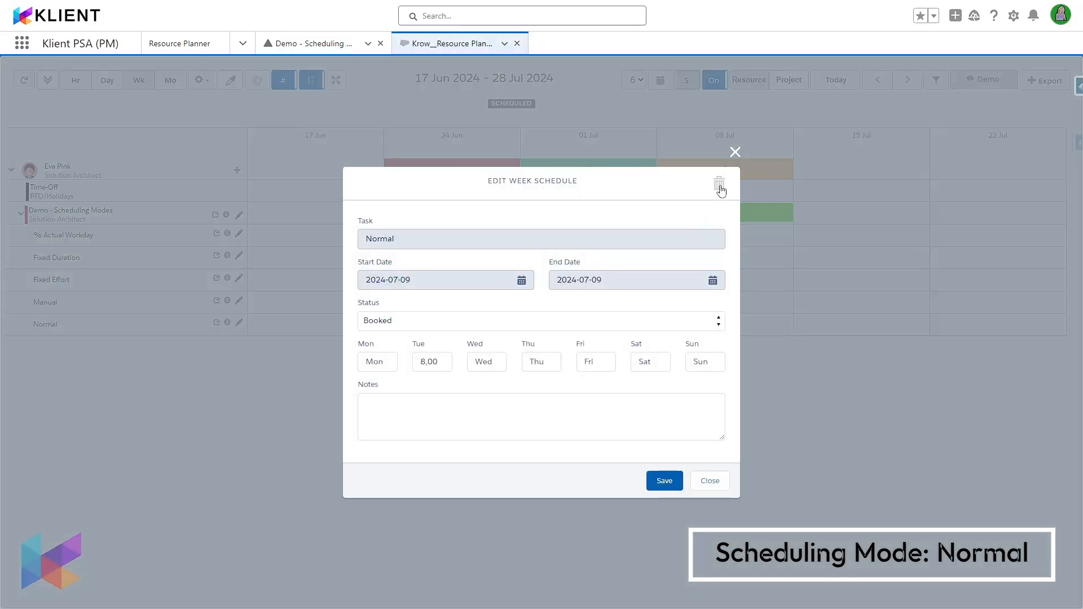
left_click(719, 183)
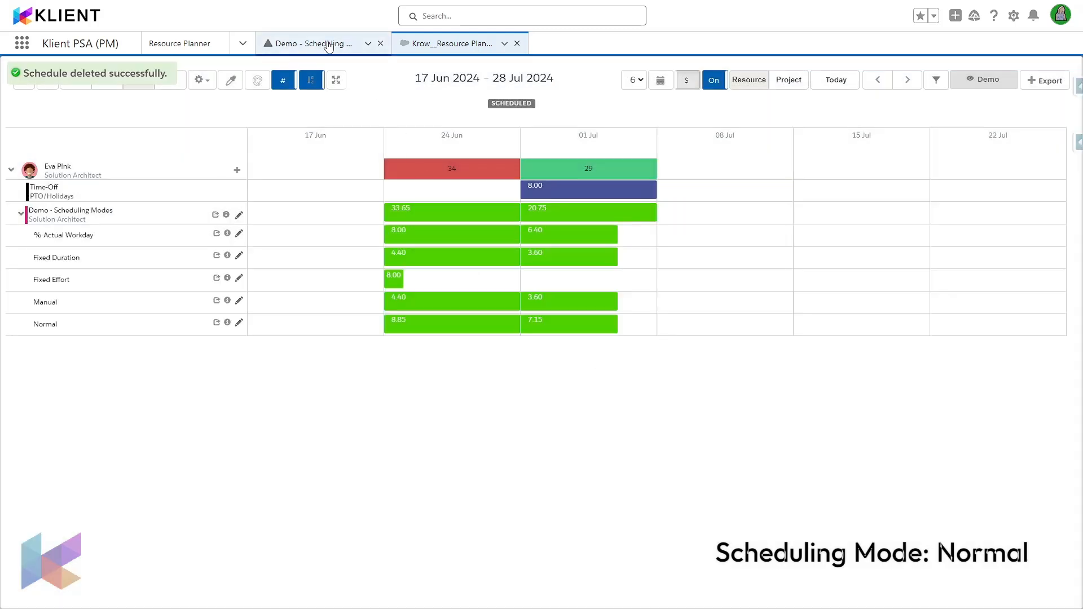
left_click(316, 44)
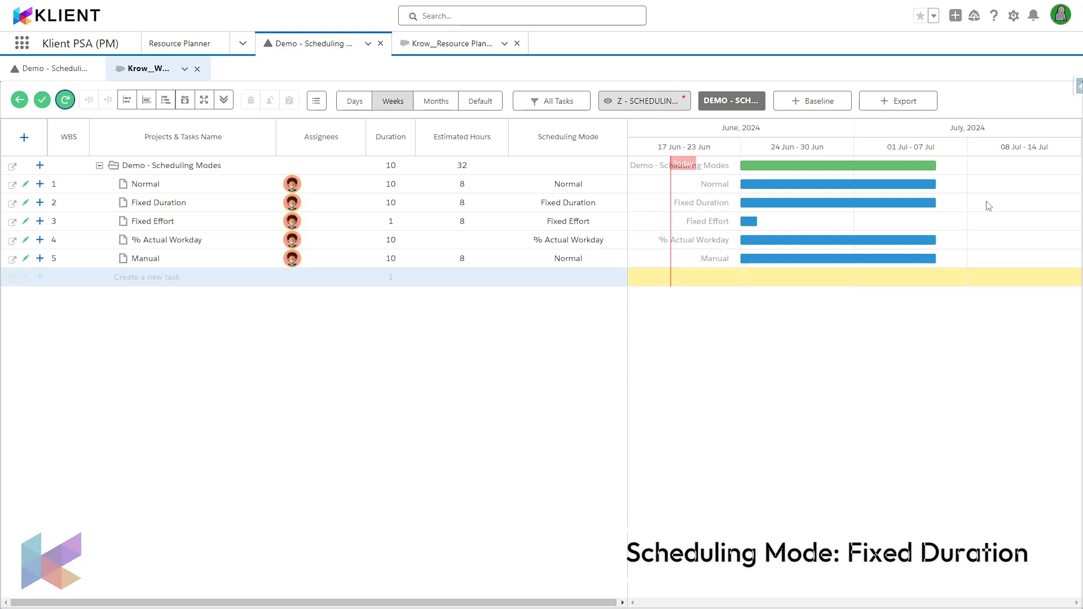
Step: Try to add a schedule for the Fixed Duration task in the week of 08 Jul, then return to the project Gantt
left_click(468, 51)
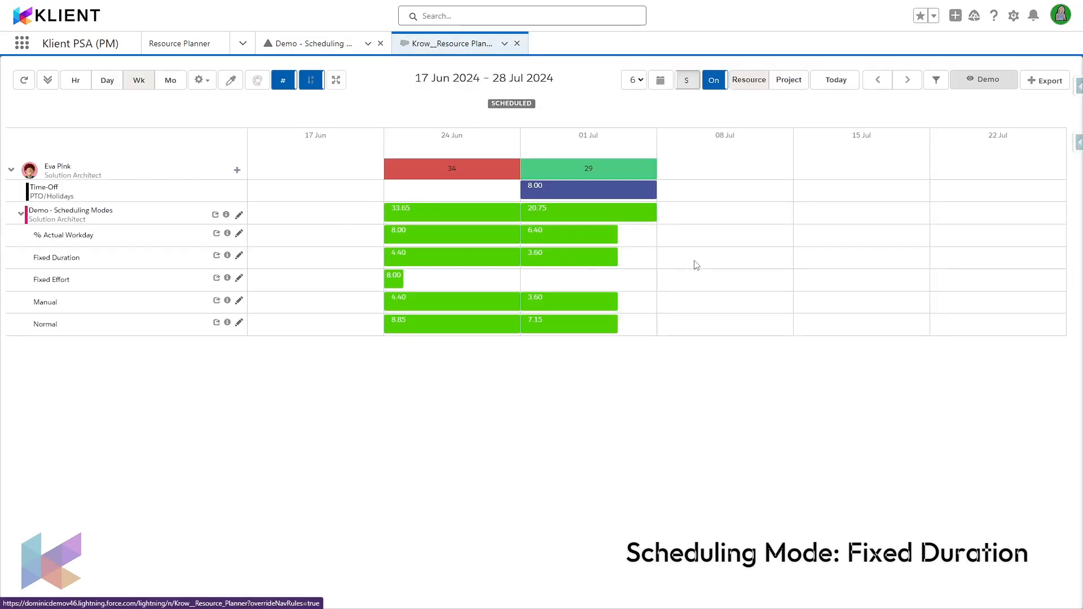
left_click_drag(696, 266, 759, 273)
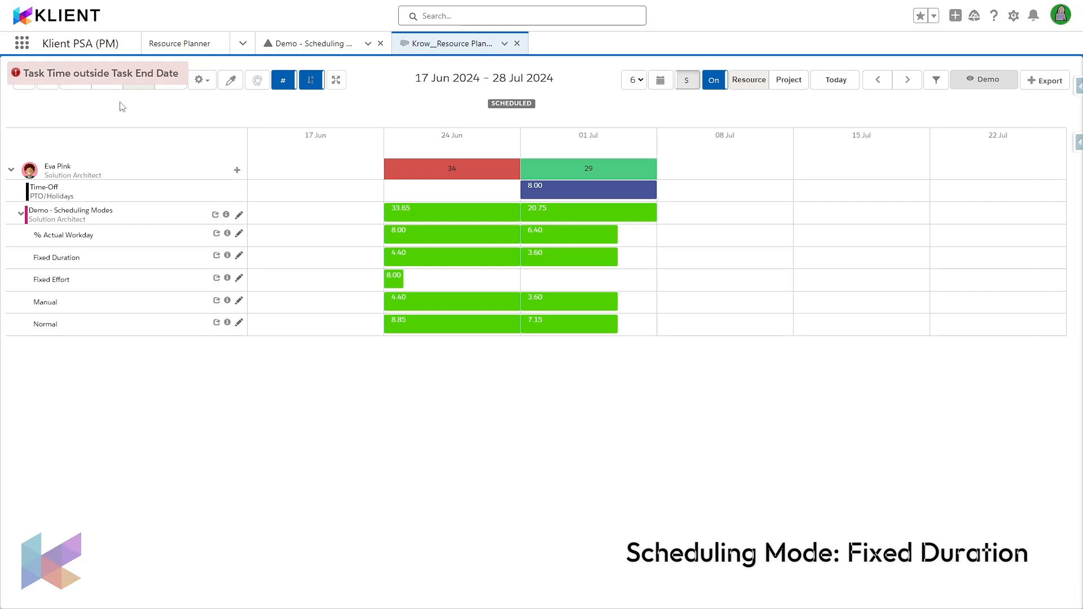
left_click(307, 44)
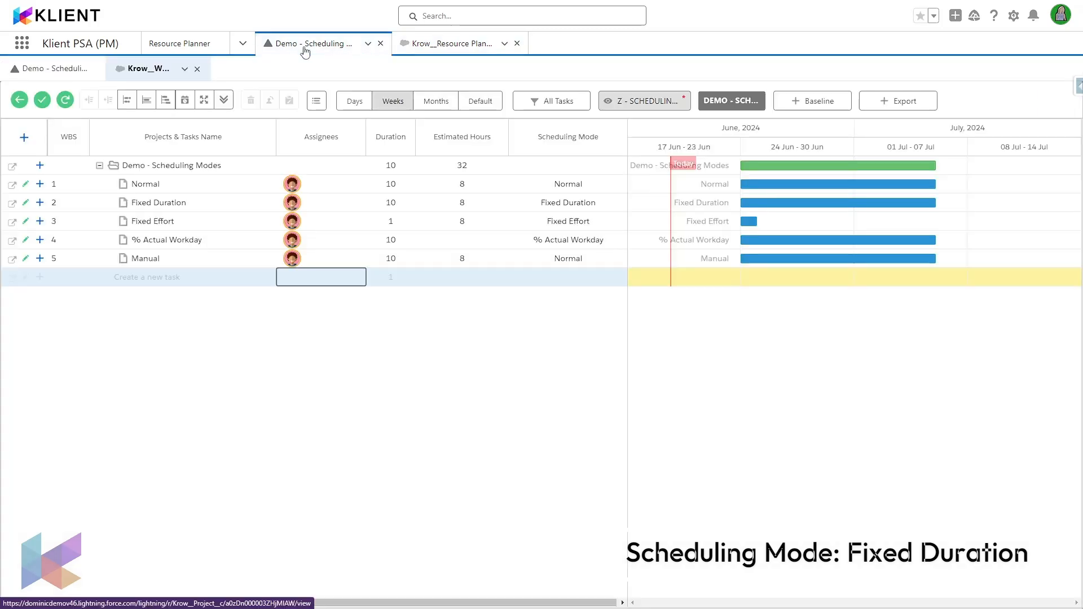
Step: Inspect the assigned resource's hours and allocation percentage on the Fixed Duration task without changing them
left_click(292, 202)
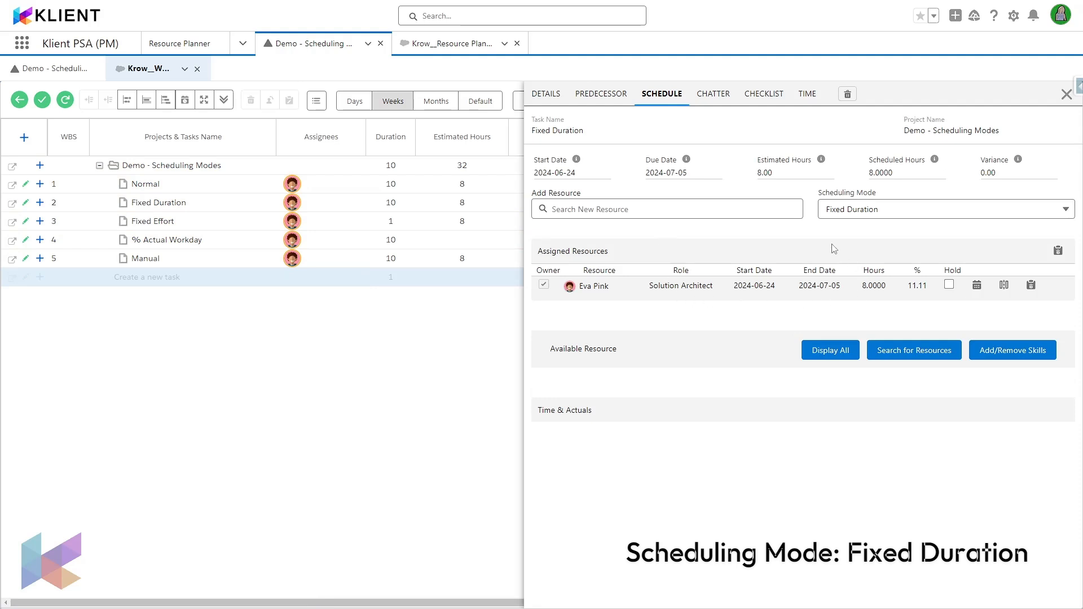
left_click(882, 289)
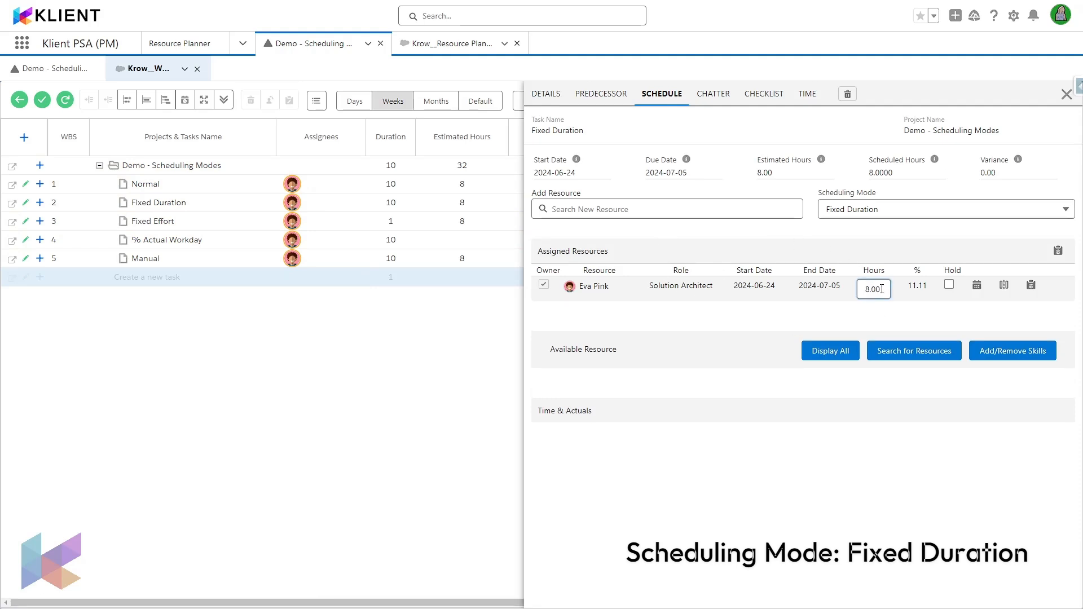
left_click(916, 289)
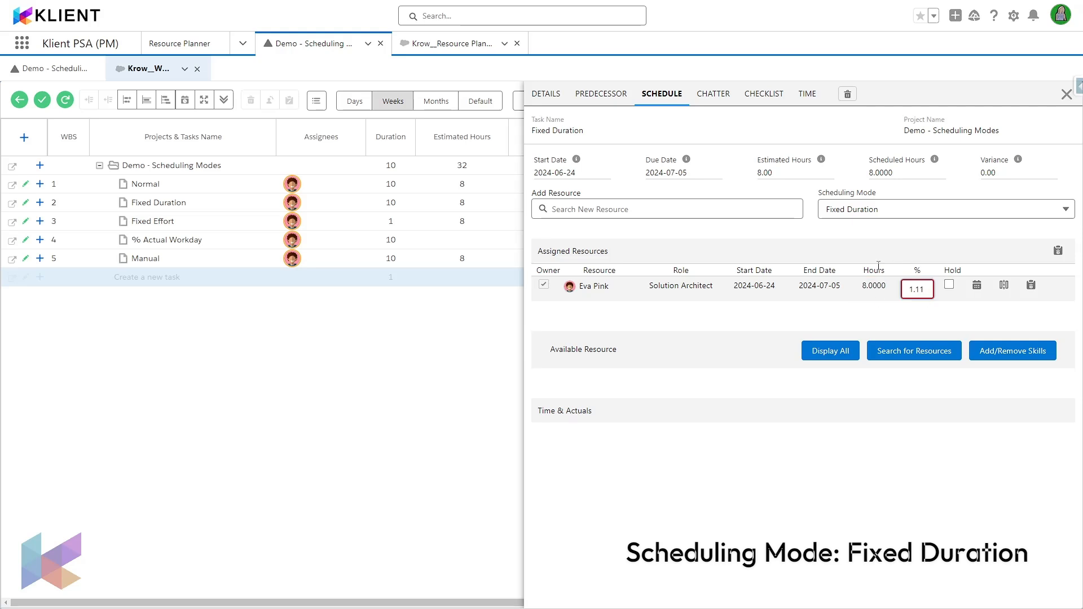
left_click(878, 314)
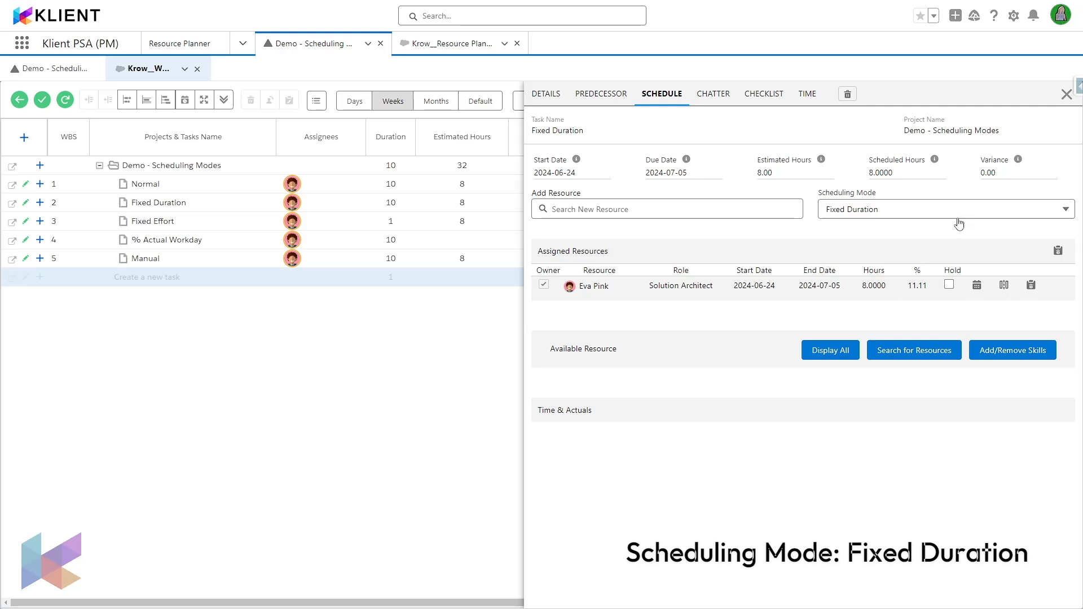
left_click(1067, 94)
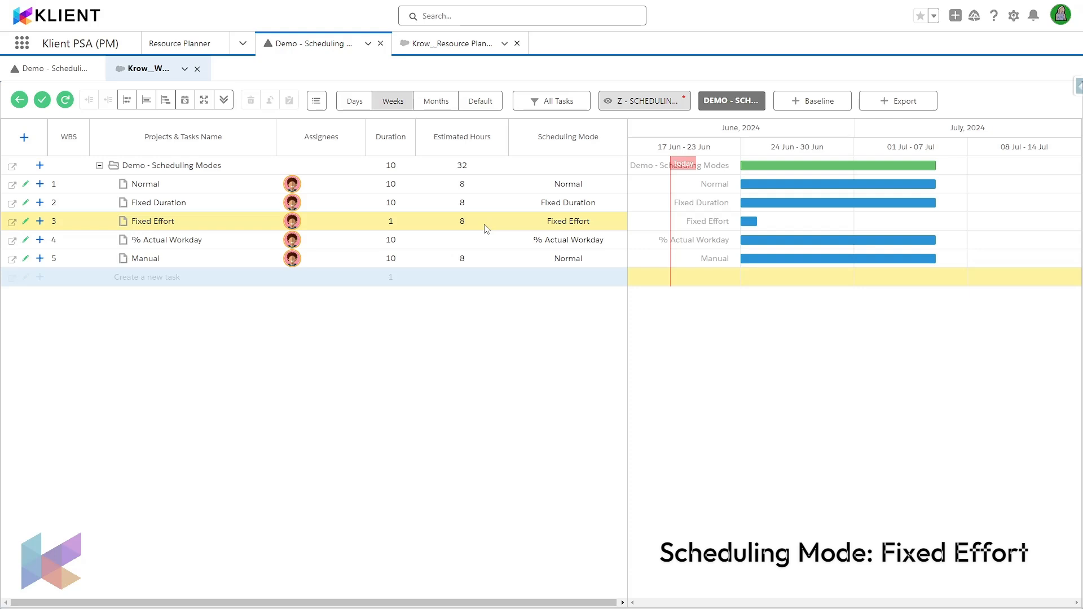
Step: Set the assigned resource's allocation on the Fixed Effort task to 10% and refresh the project Gantt
left_click(292, 225)
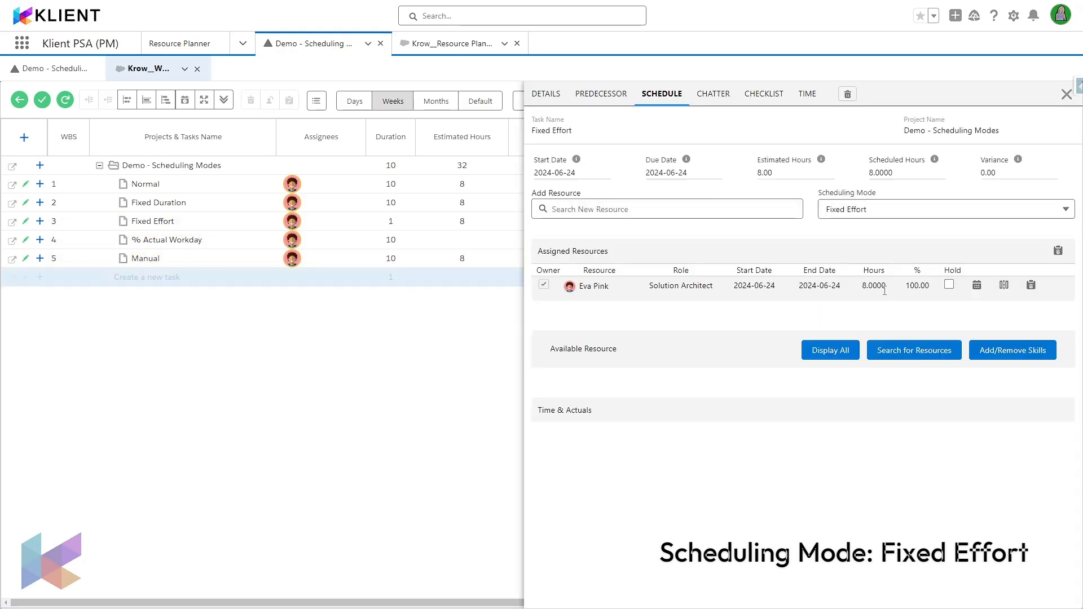
left_click(922, 286)
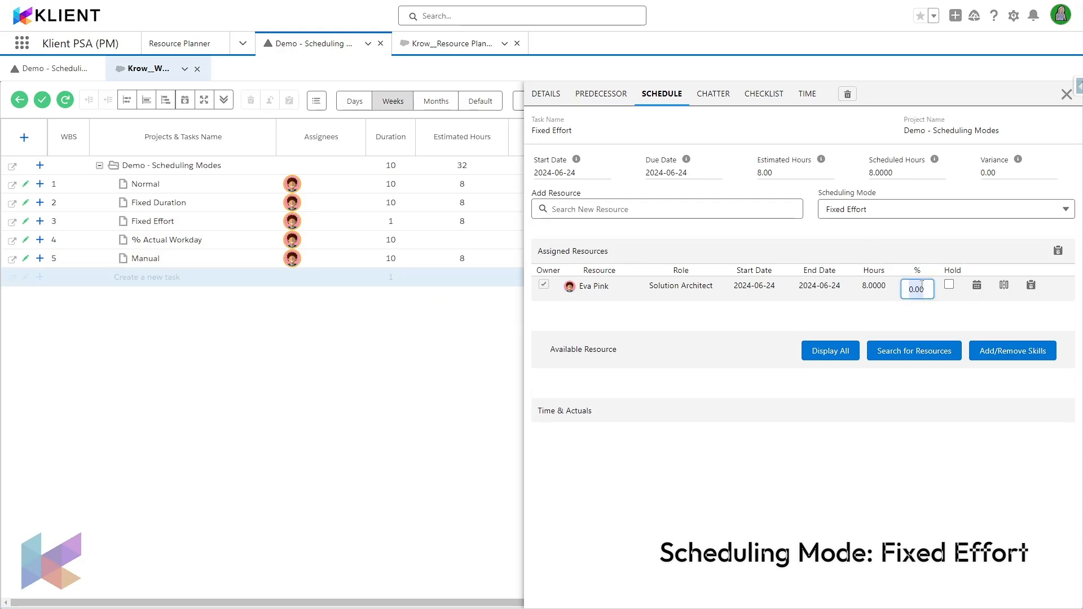
type("10")
type("0")
key("Return")
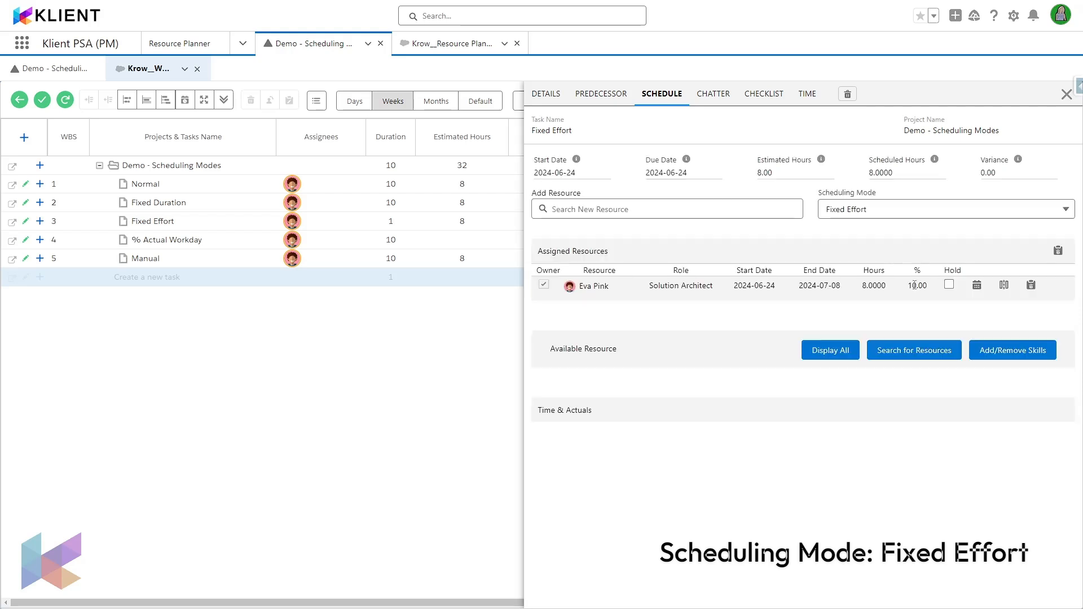
left_click(1066, 95)
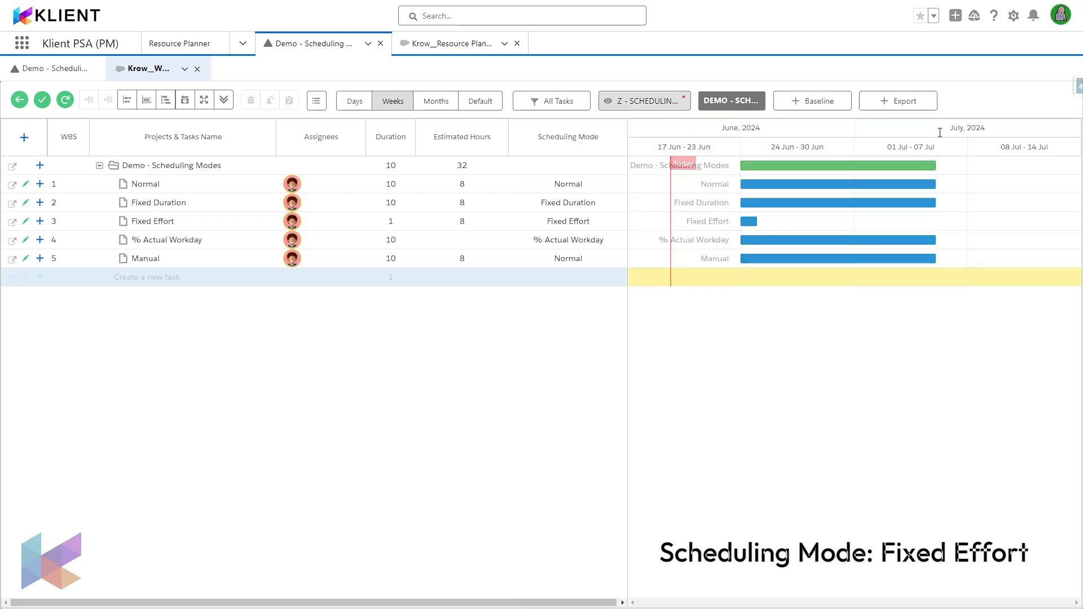
left_click(68, 104)
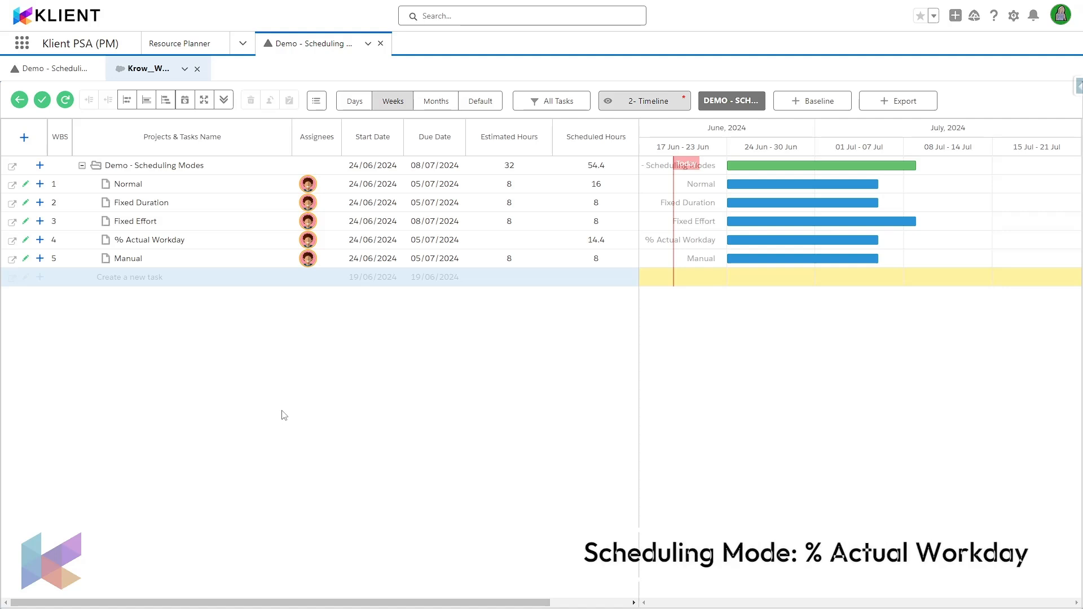
Step: Inspect the assigned resource's allocation percentage on the % Actual Workday task without changing it
left_click(213, 244)
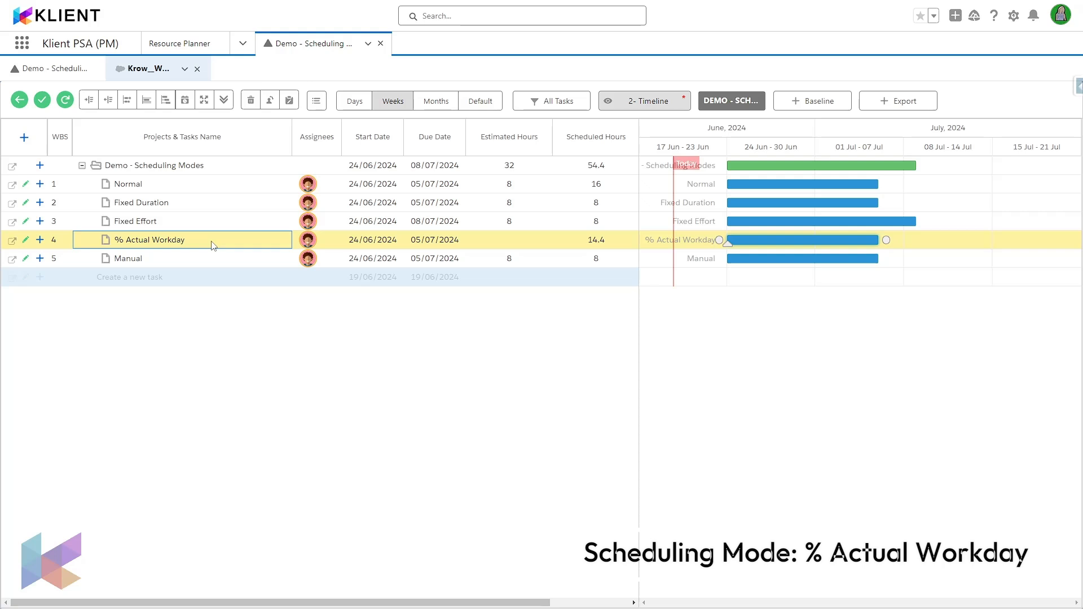
left_click(310, 242)
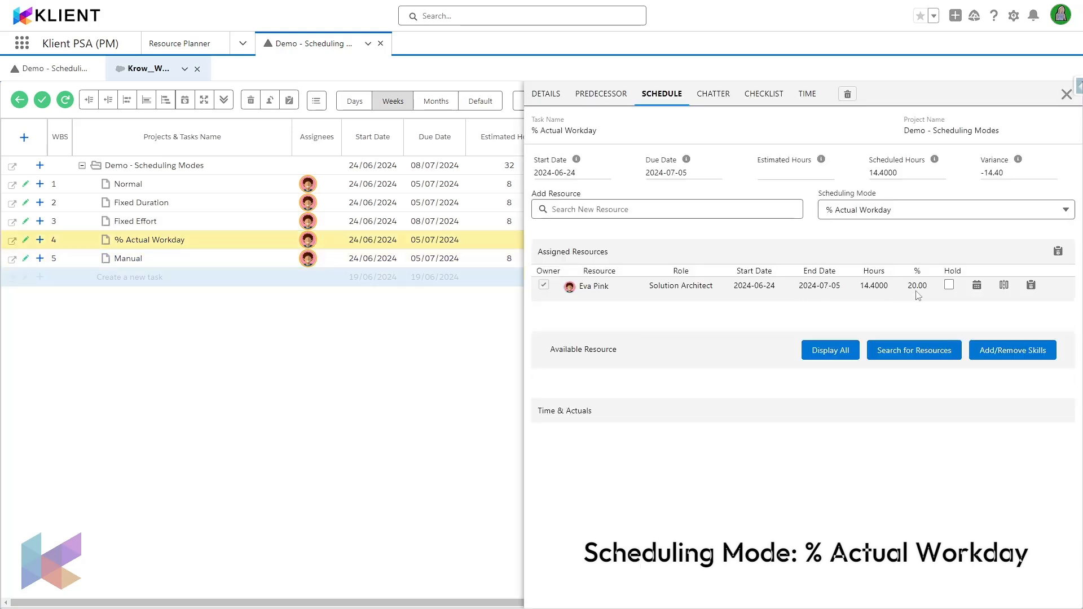
left_click(917, 287)
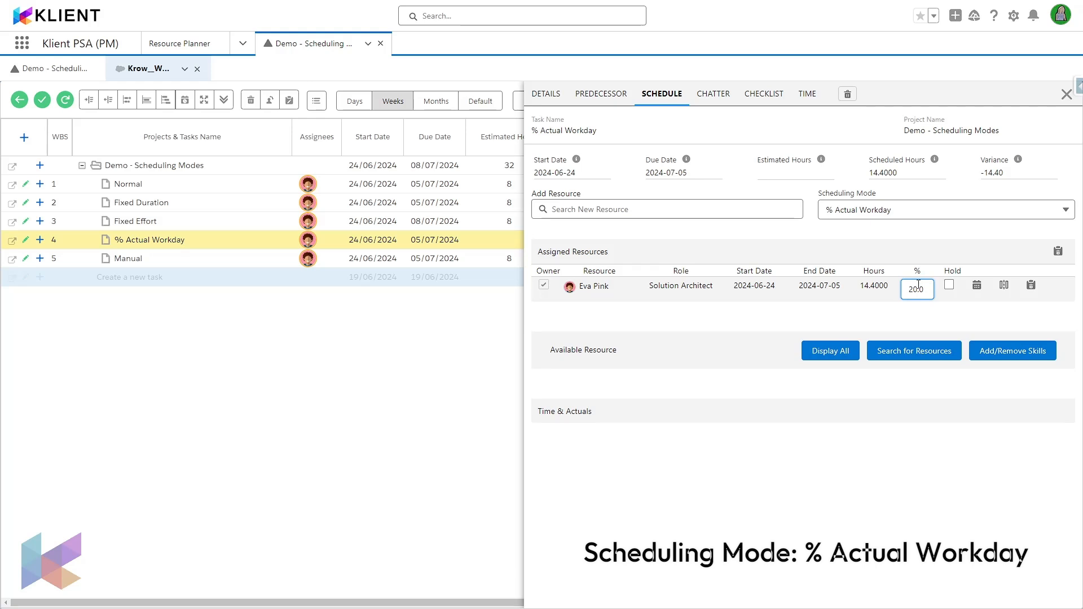
left_click(913, 320)
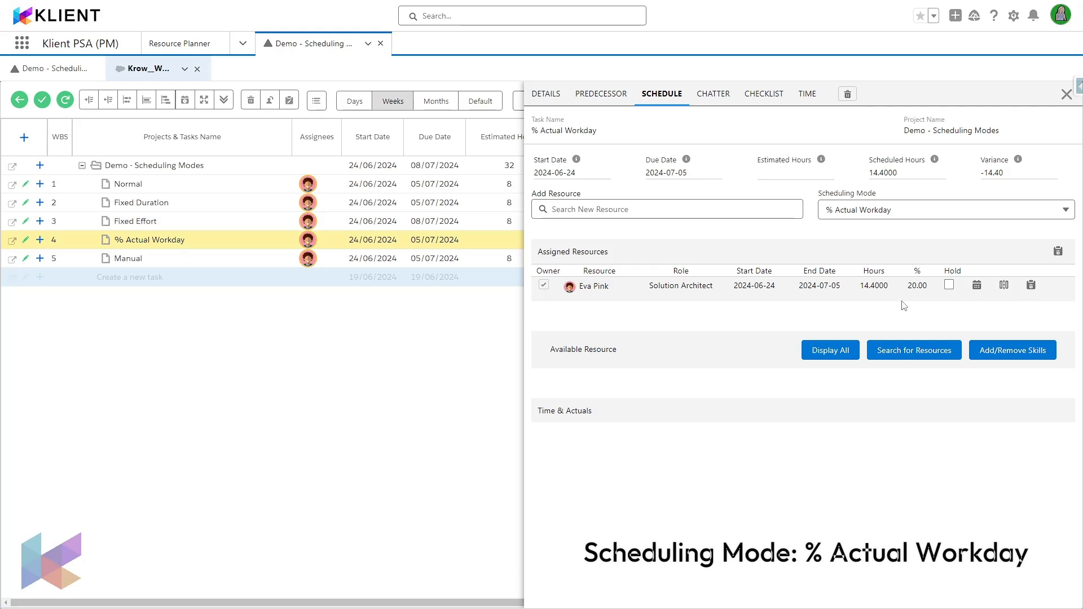
left_click(1067, 94)
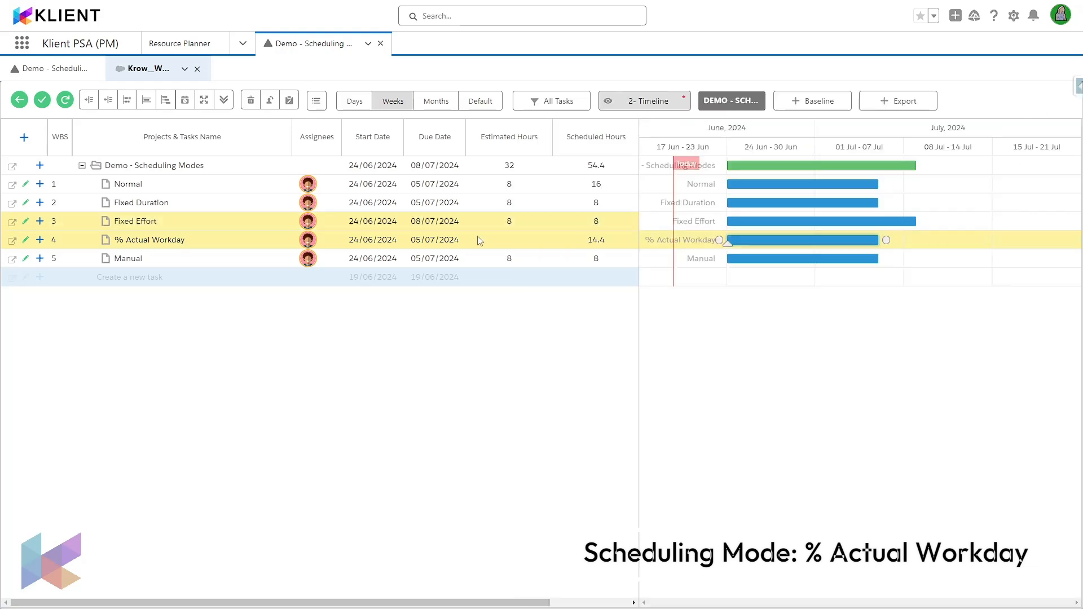
Step: Examine the % Actual Workday task's weekly hours in the resource planner for 24 Jun and 01 Jul
left_click(178, 44)
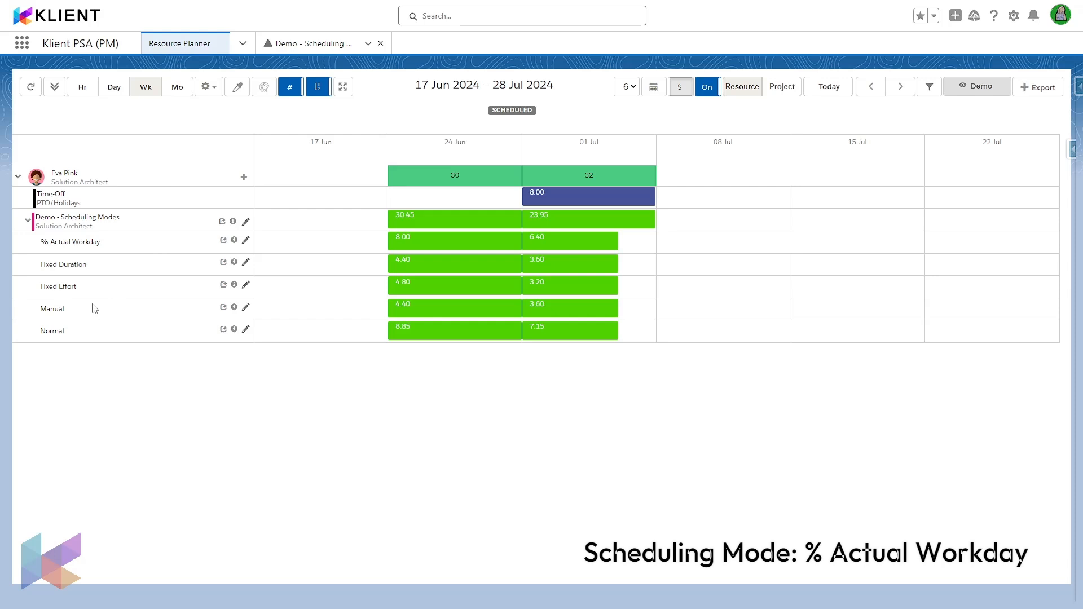
mouse_move(399, 248)
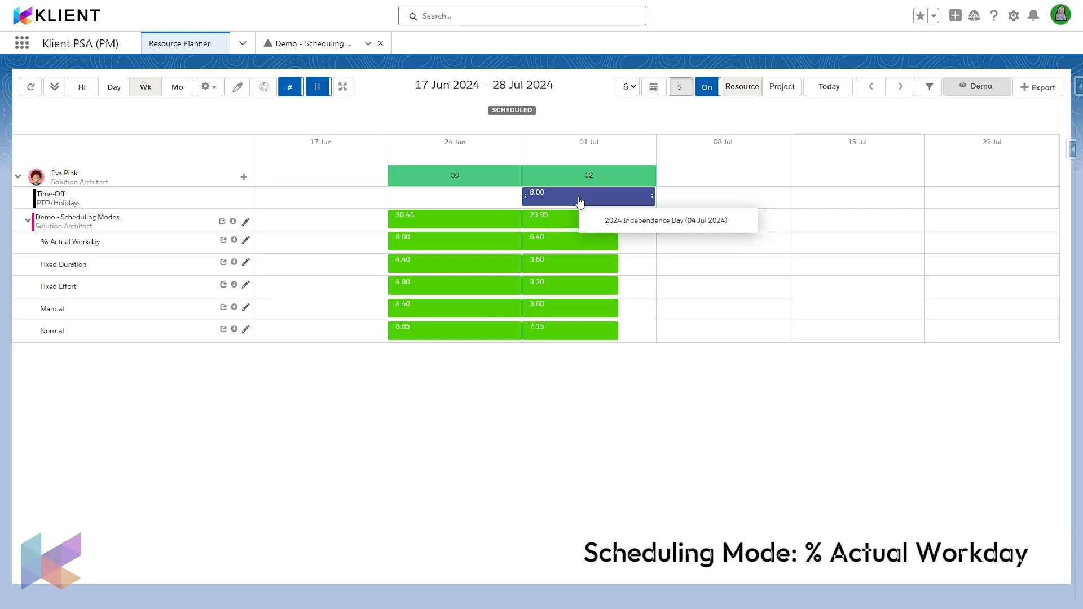
mouse_move(561, 247)
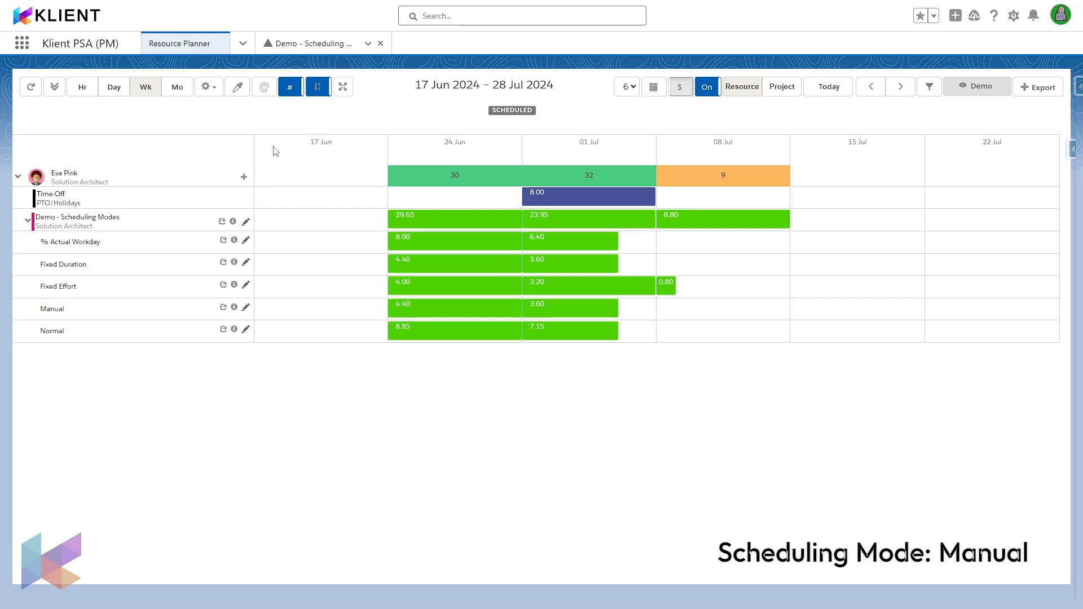
Step: Create an 8-hour schedule for the Manual task in the week of 08 Jul in the resource planner
left_click_drag(709, 313, 757, 323)
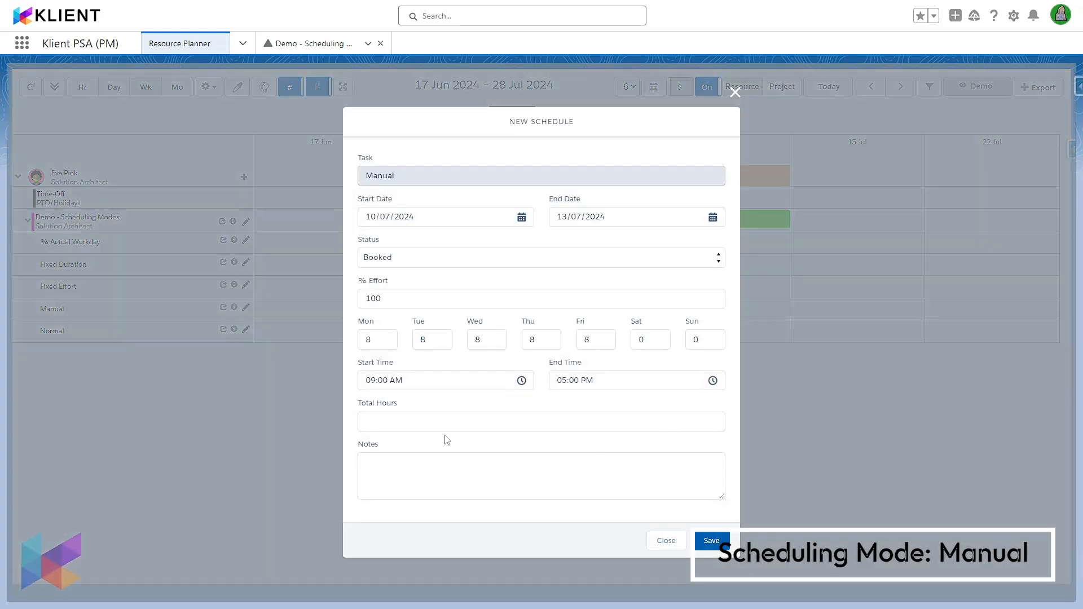
left_click(411, 419)
type("8")
left_click(712, 540)
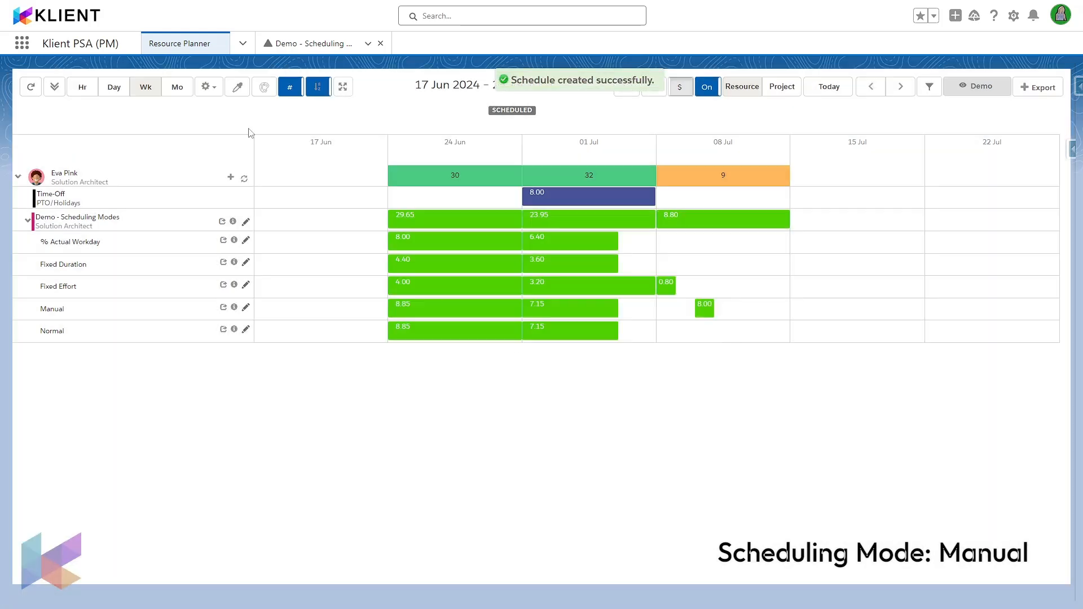
Step: Refresh the project Gantt and move the Manual task to run from 08/07/2024 to 19/07/2024
left_click(303, 45)
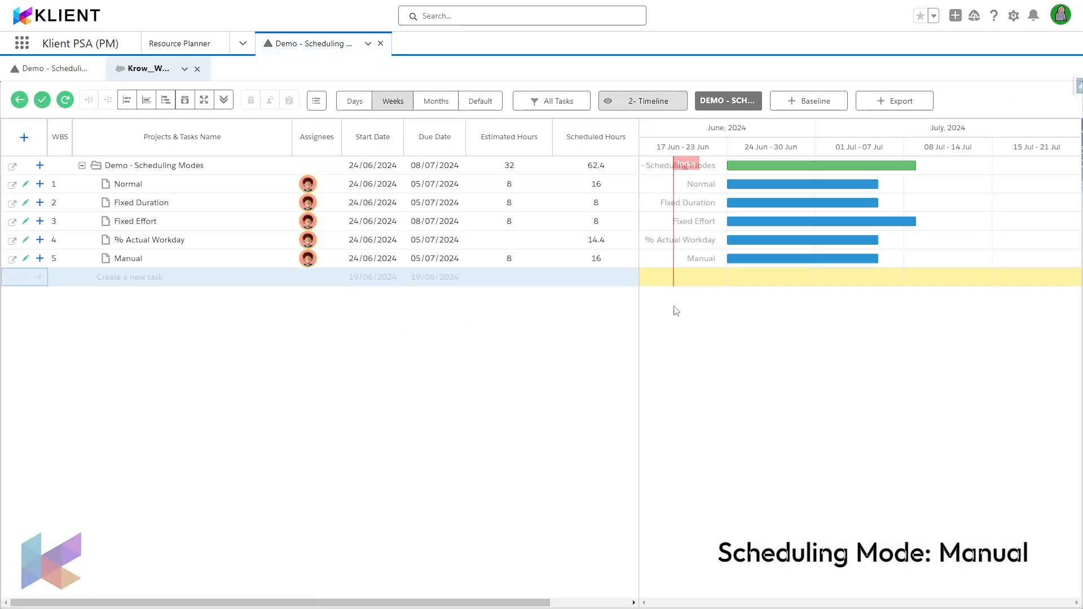
left_click(66, 100)
left_click_drag(781, 259, 957, 265)
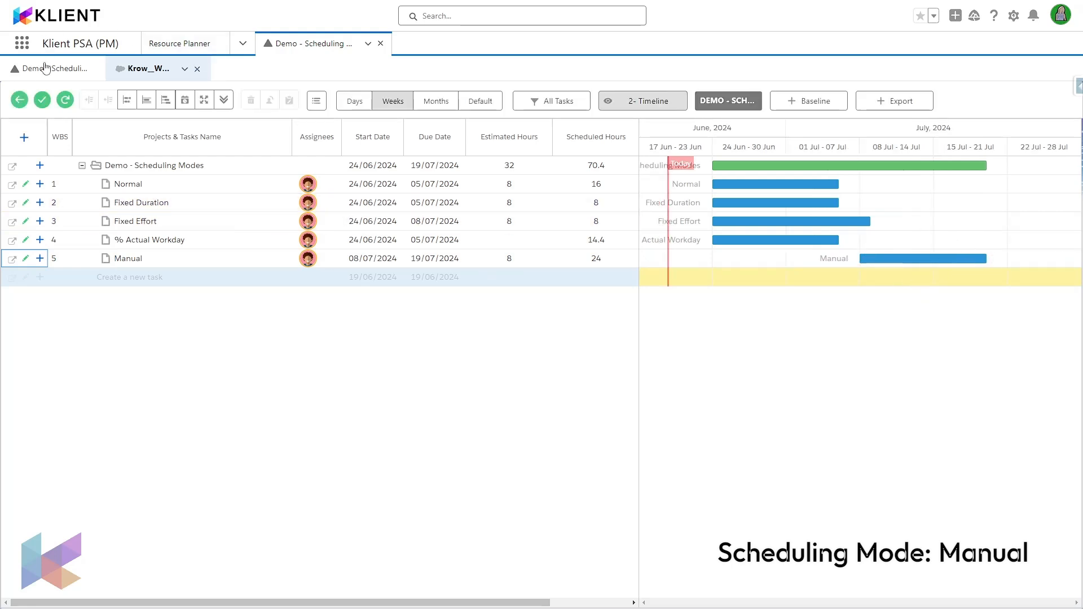
Step: Refresh the resource planner and check the Manual task's scheduled hours
left_click(167, 37)
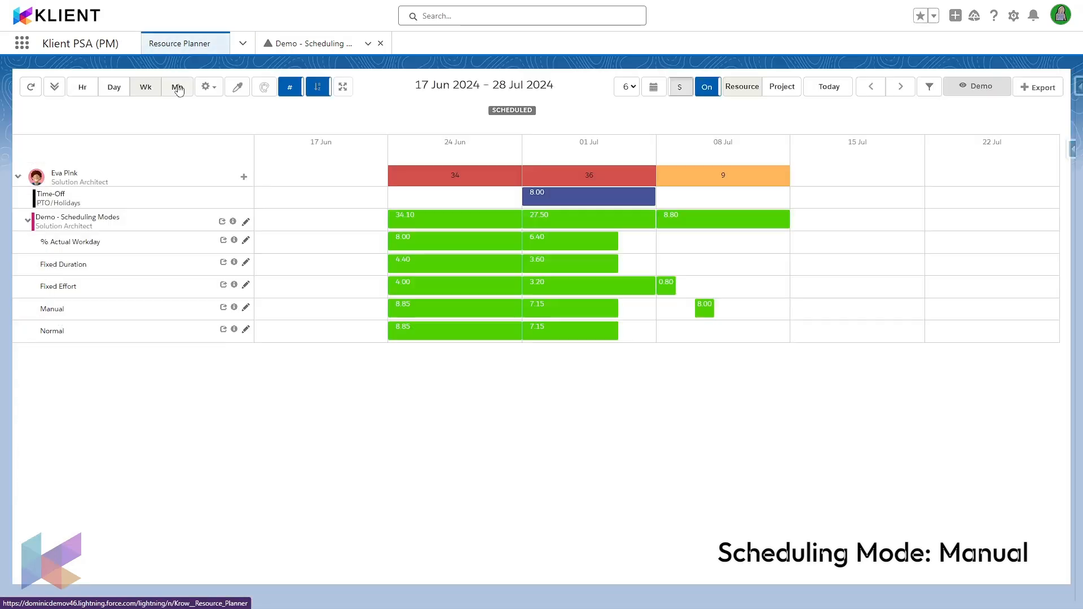
left_click(31, 87)
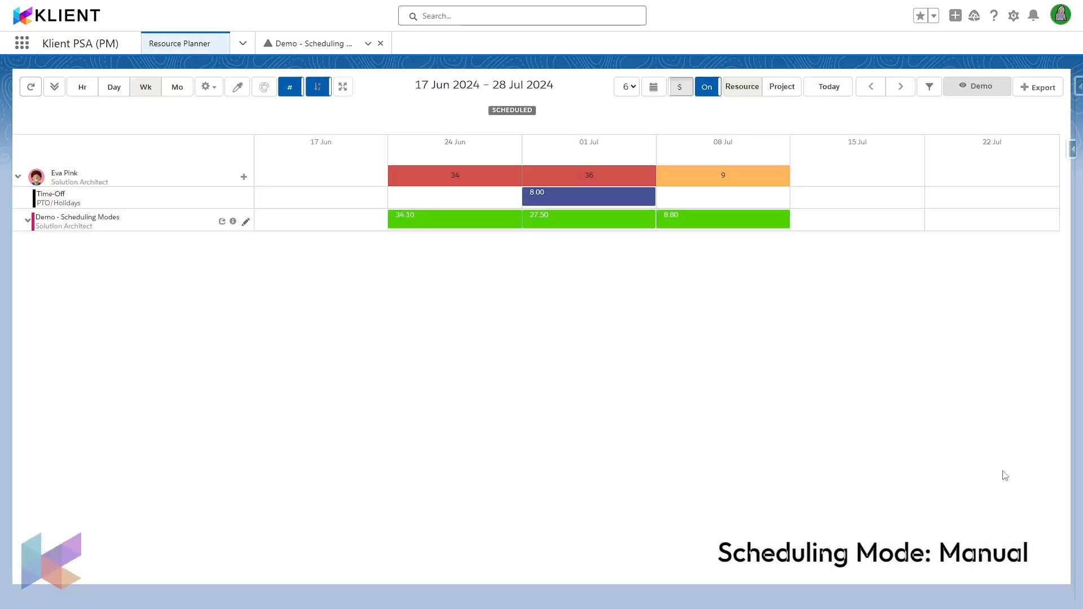
mouse_move(499, 334)
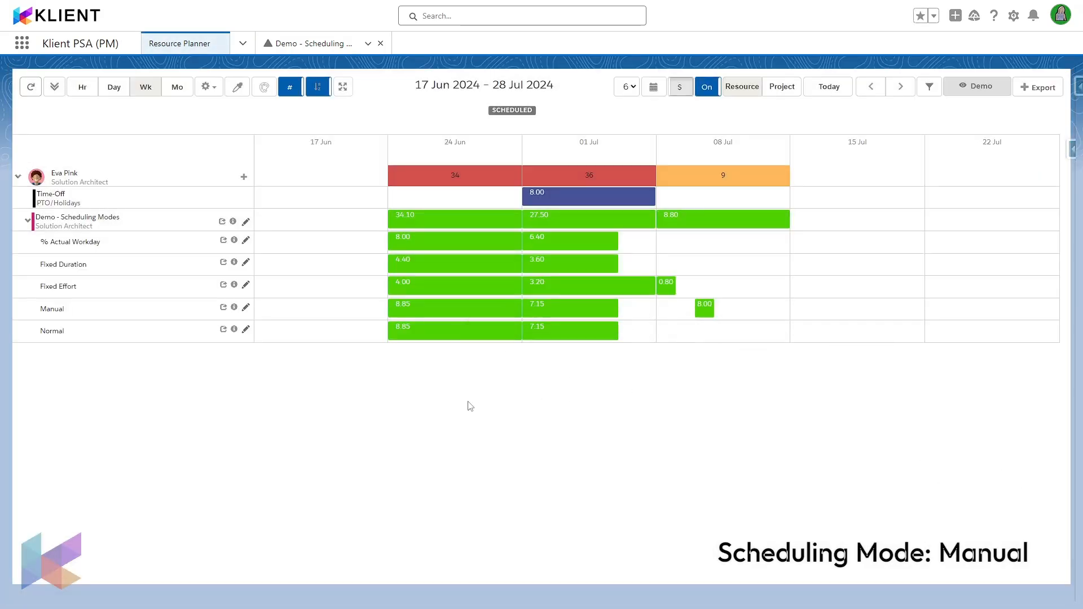